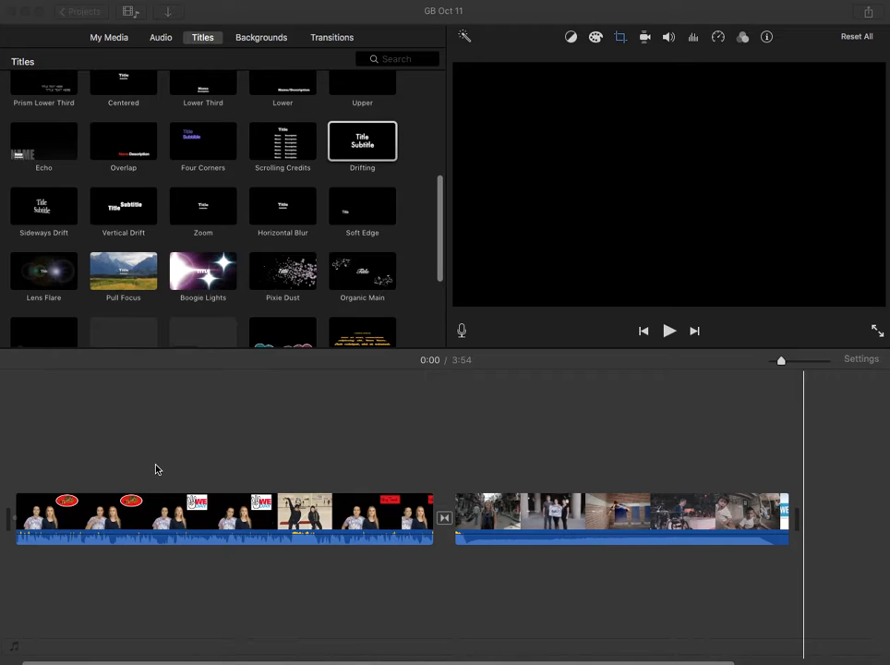
Add a Horizontal Blur title at the very beginning of the timeline, before the first video clip.
click(129, 39)
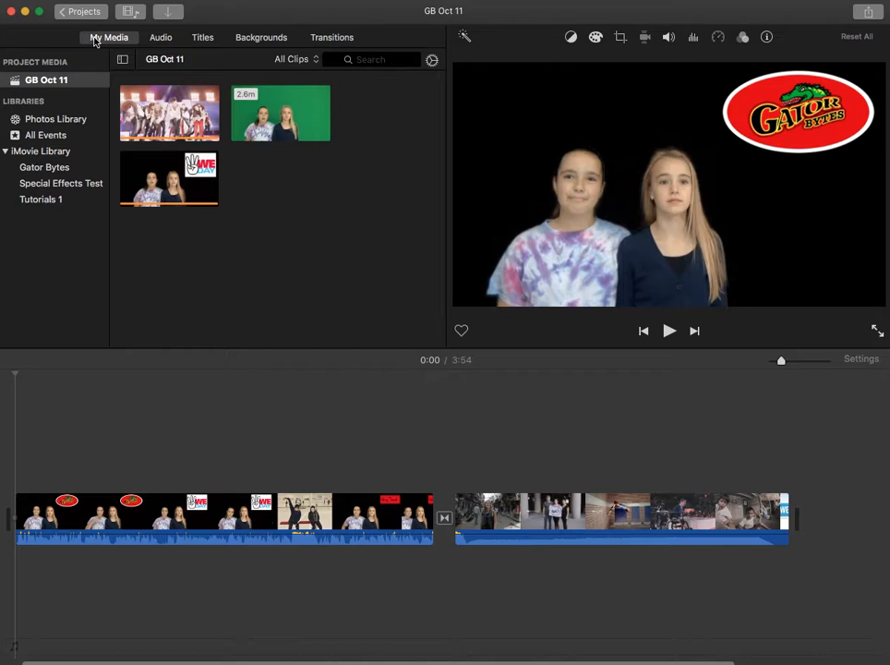
click(203, 38)
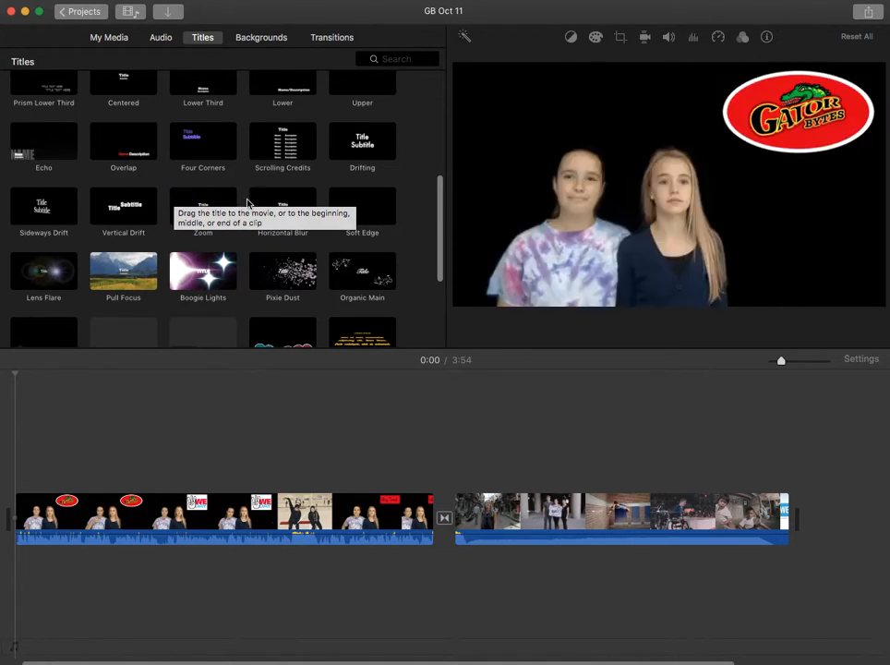
click(277, 211)
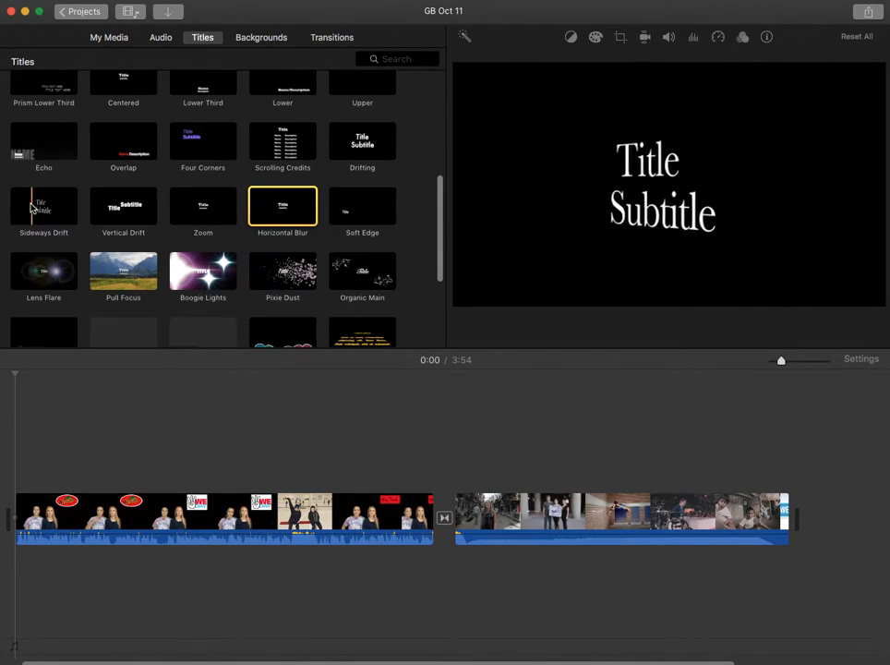
click(262, 214)
drag(263, 214, 44, 521)
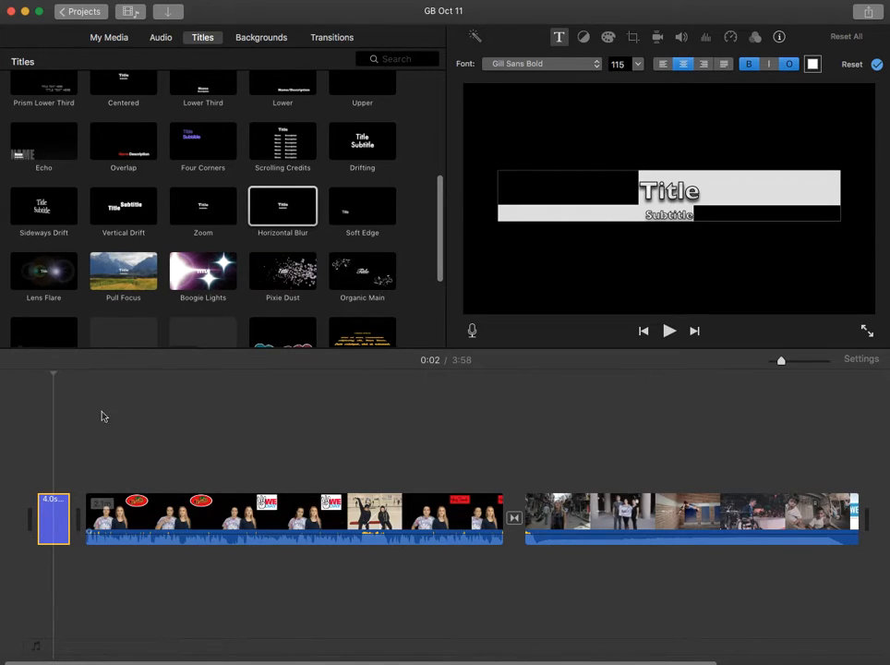
Replace the main line of the opening title with "Practice Video".
click(52, 520)
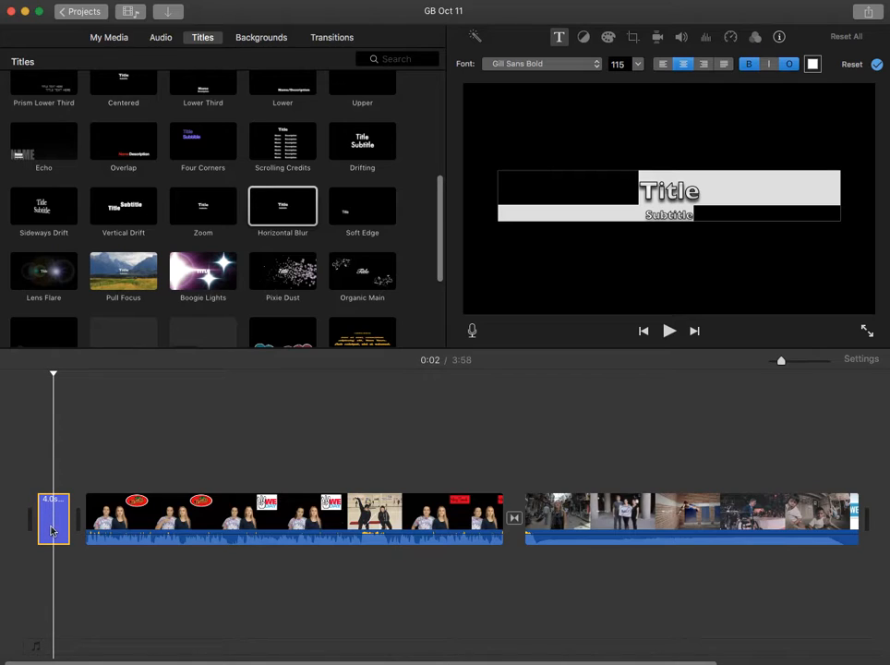
click(675, 191)
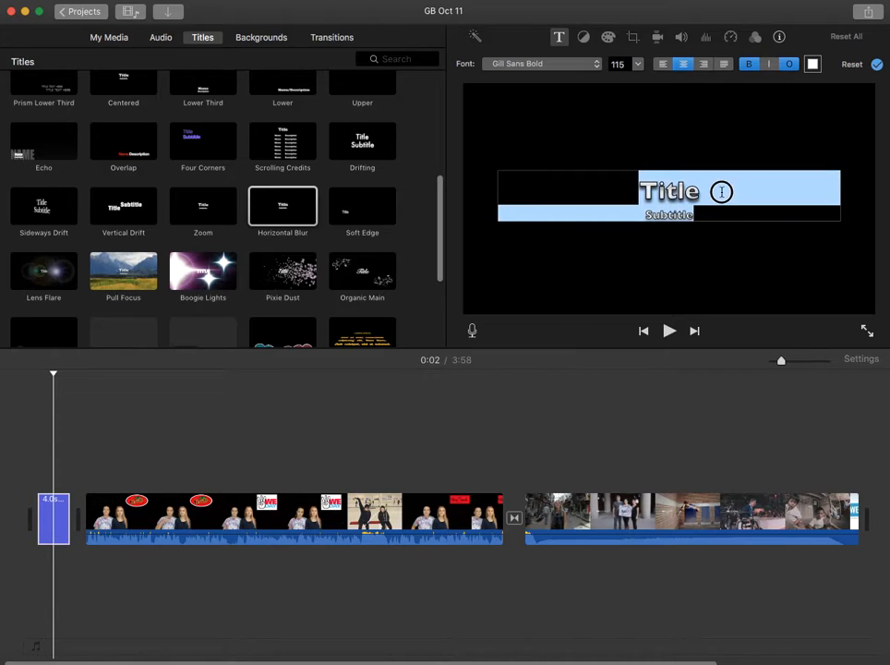
drag(716, 190, 610, 186)
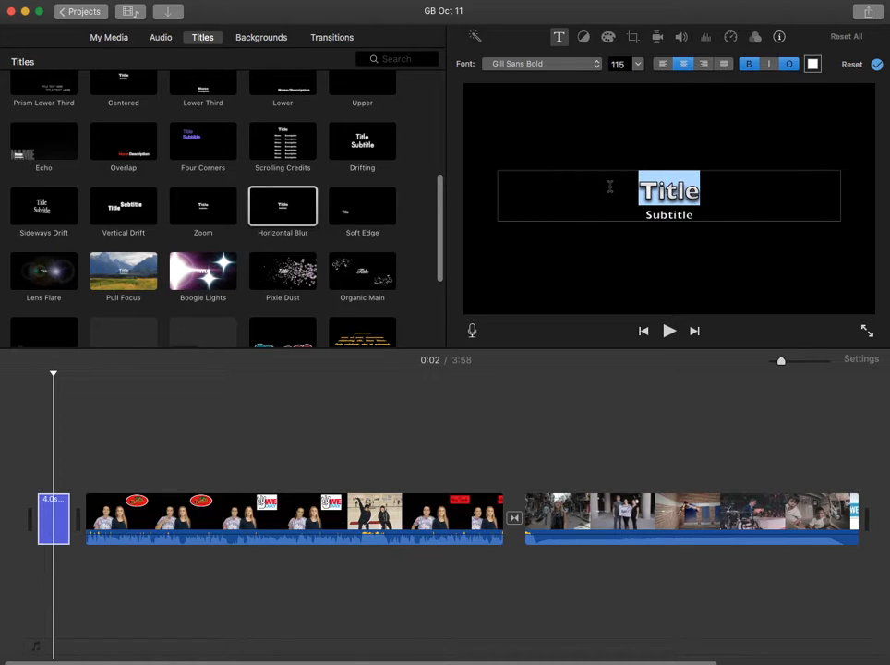
text(Practi)
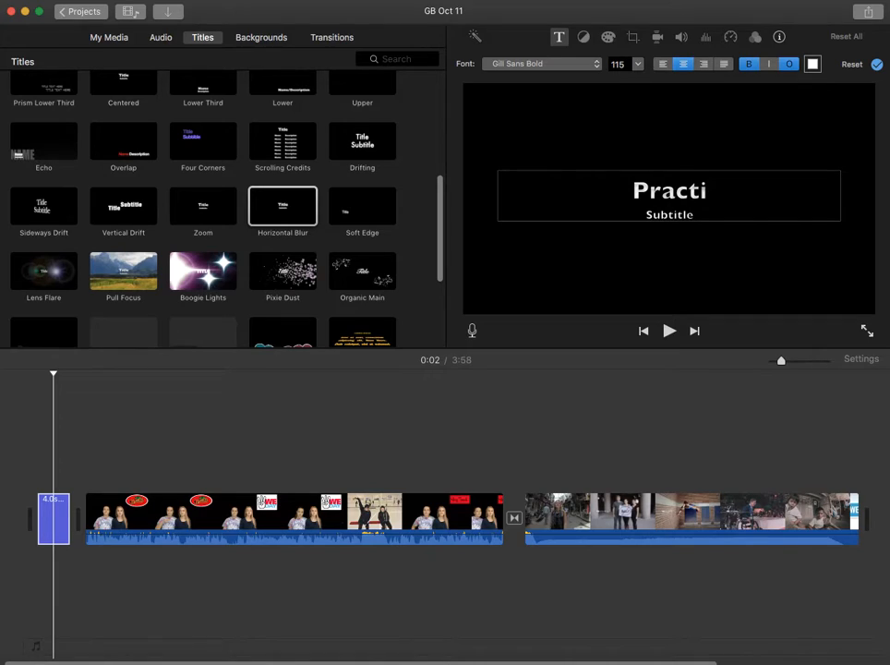
text(ce Video)
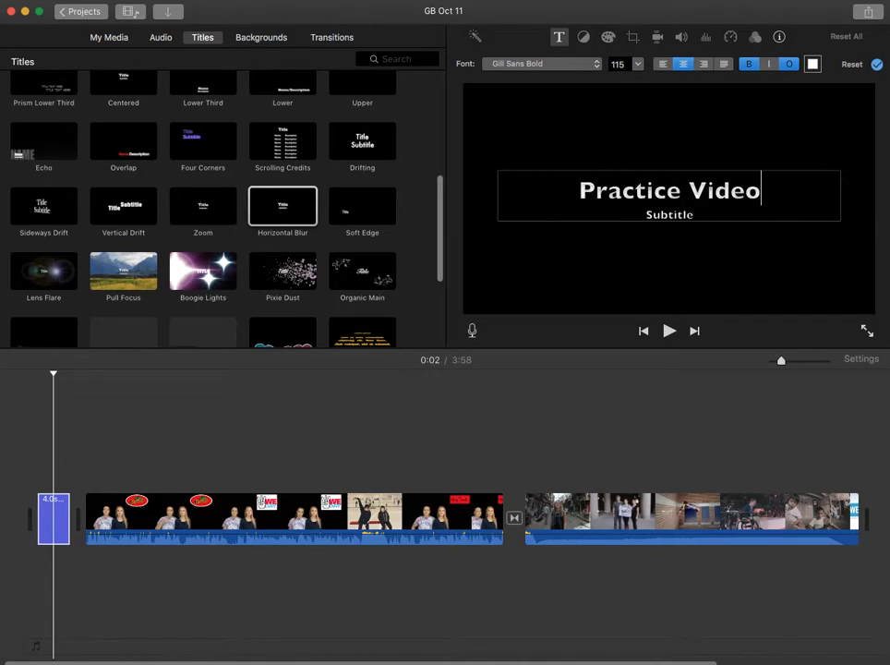
Change the opening title's subtitle to "First Name, First Name" and apply the title edits.
click(698, 215)
drag(707, 216, 626, 214)
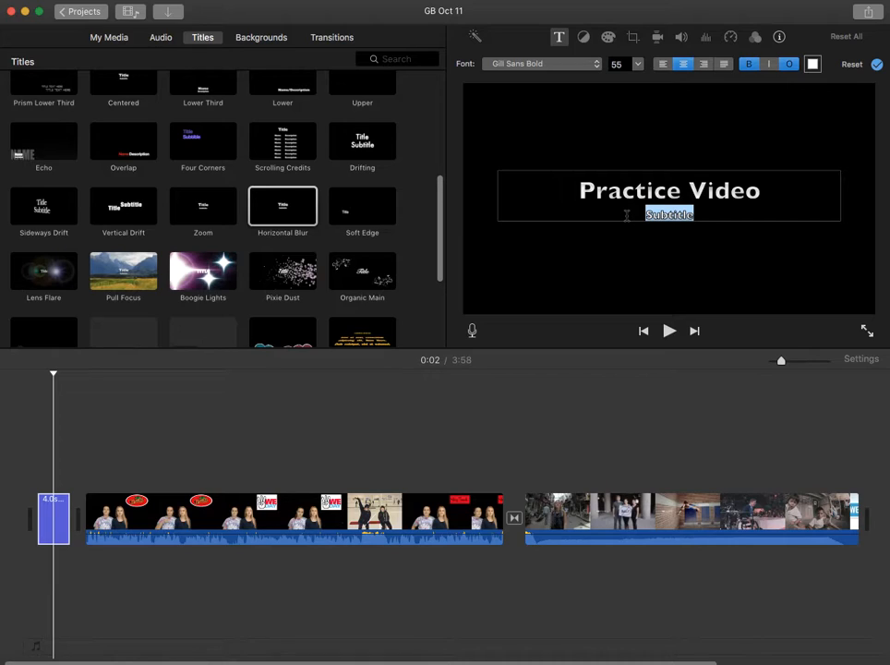
text(First)
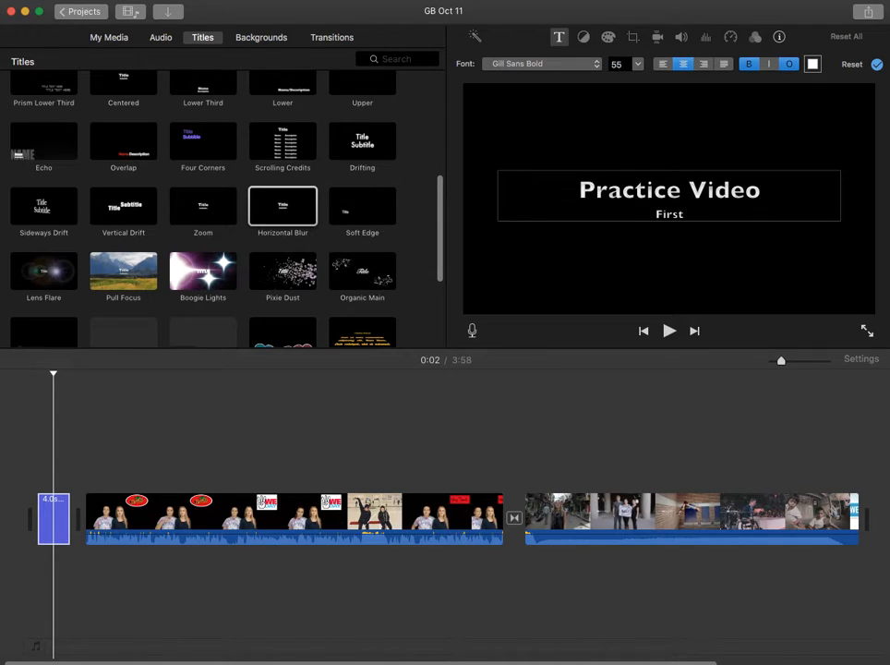
text( Name, First Na)
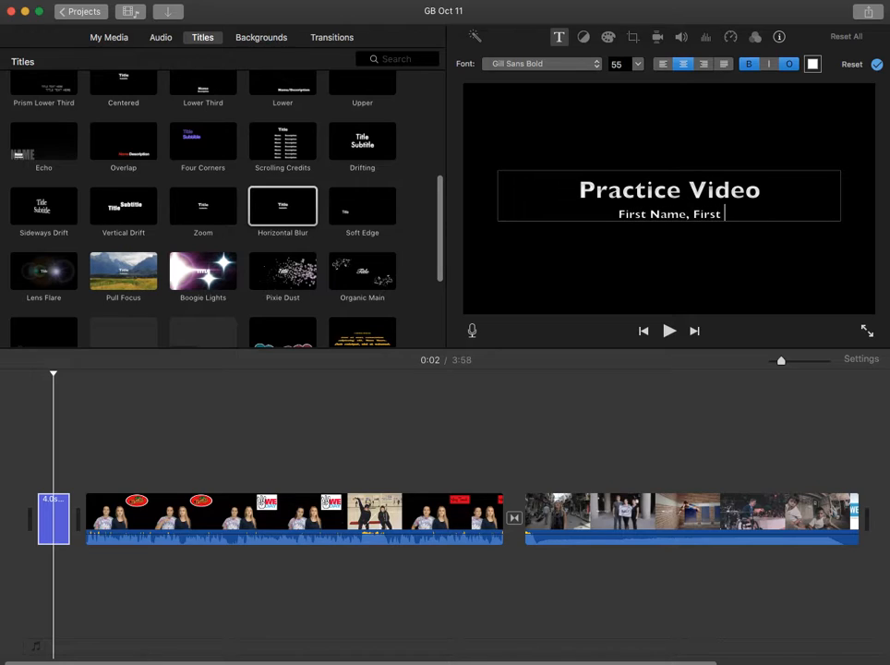
text(me)
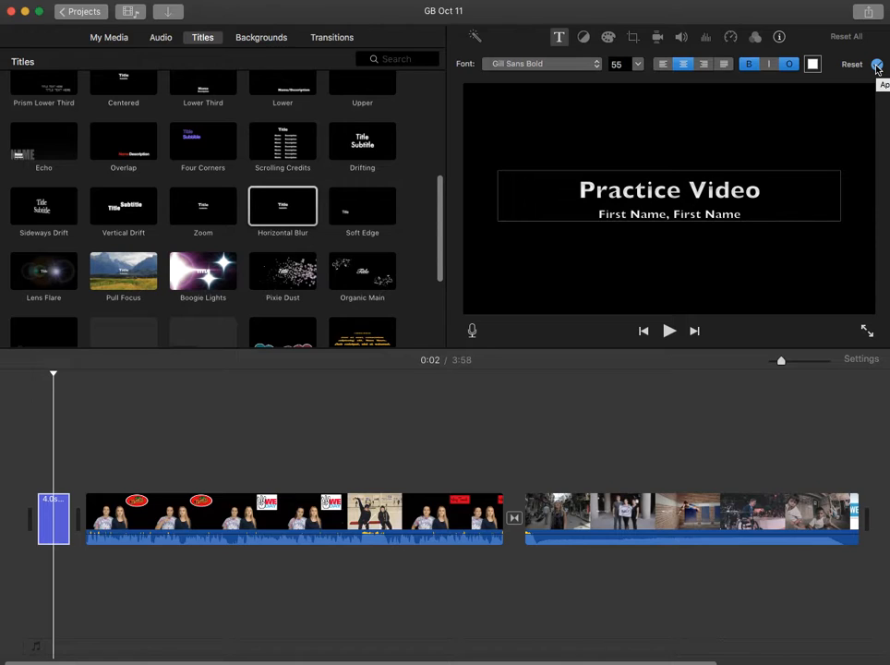
click(531, 69)
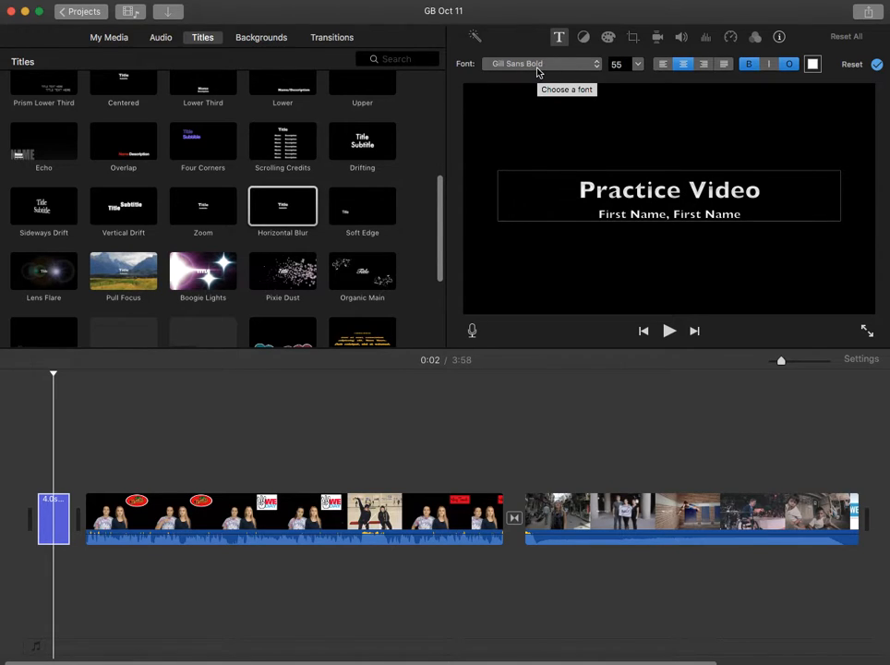
click(702, 79)
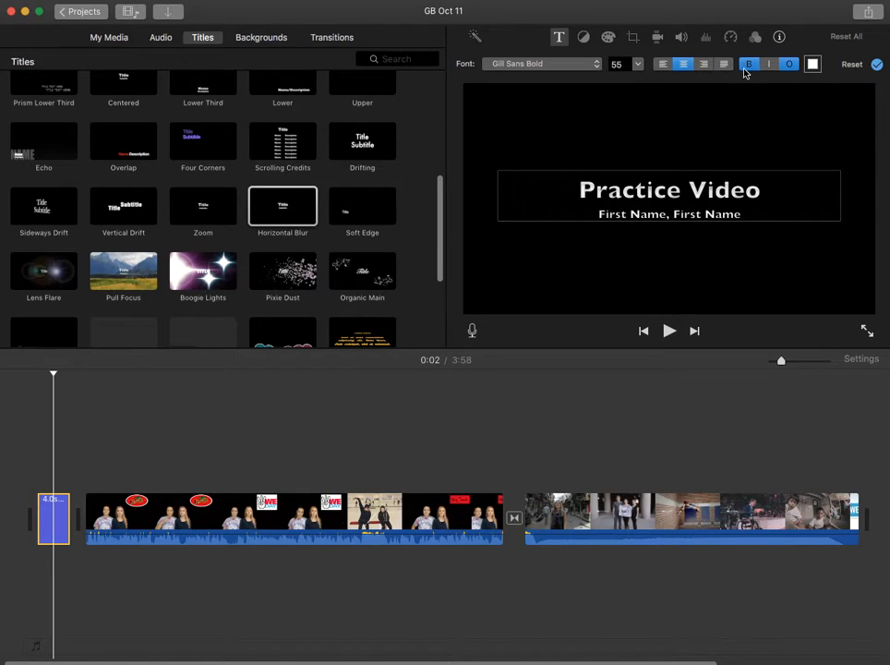
click(880, 66)
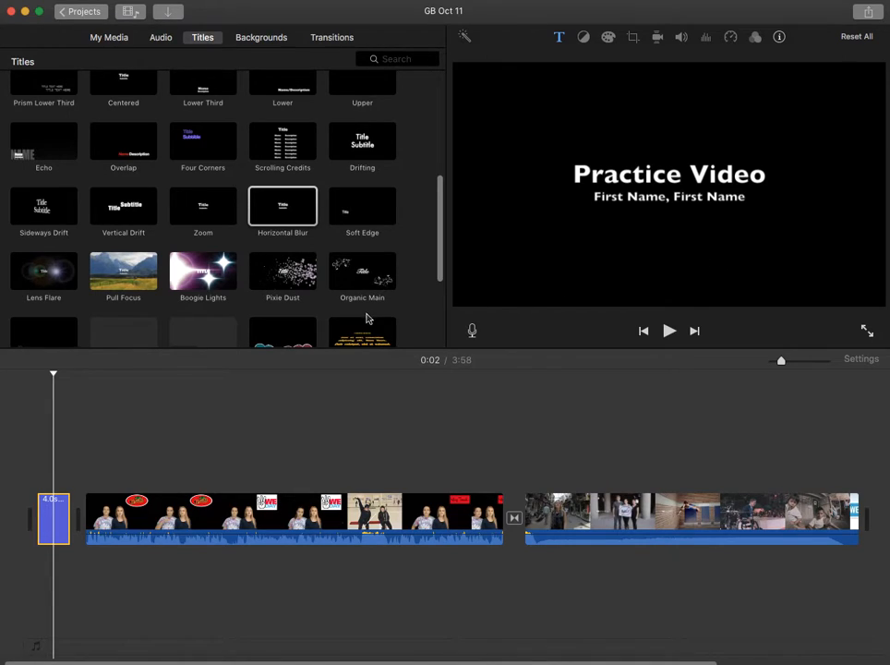
Preview the opening title and trim its clip's end to a duration of about 3.7 seconds.
click(24, 450)
key(space)
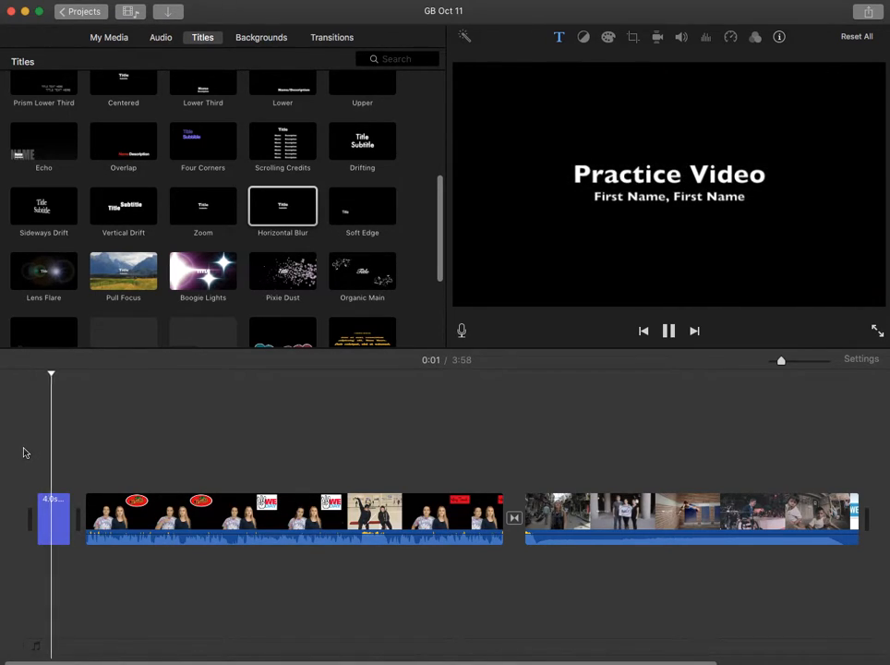
key(space)
click(53, 515)
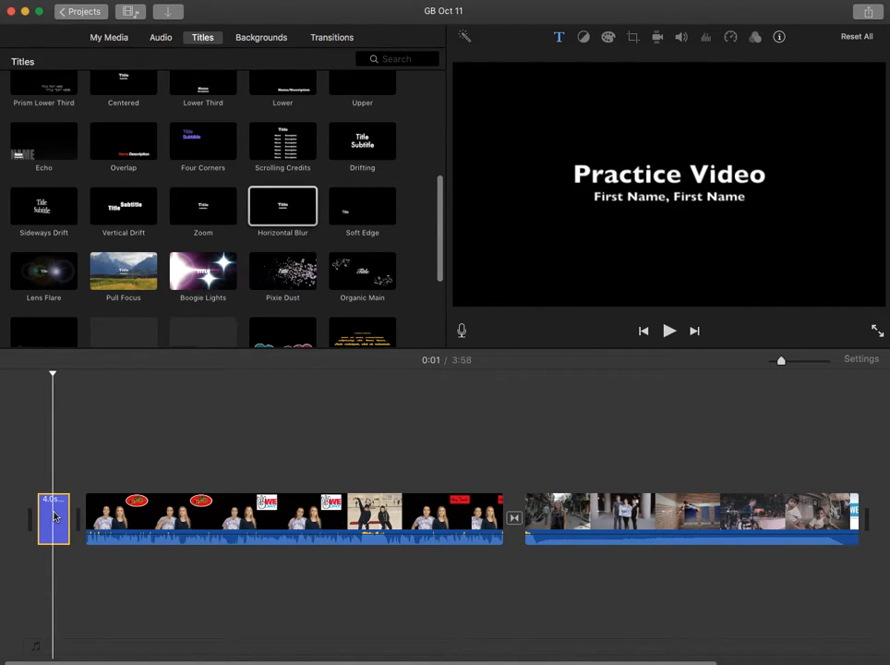
mouse_move(67, 505)
mouse_down()
mouse_move(233, 496)
mouse_move(56, 521)
mouse_up()
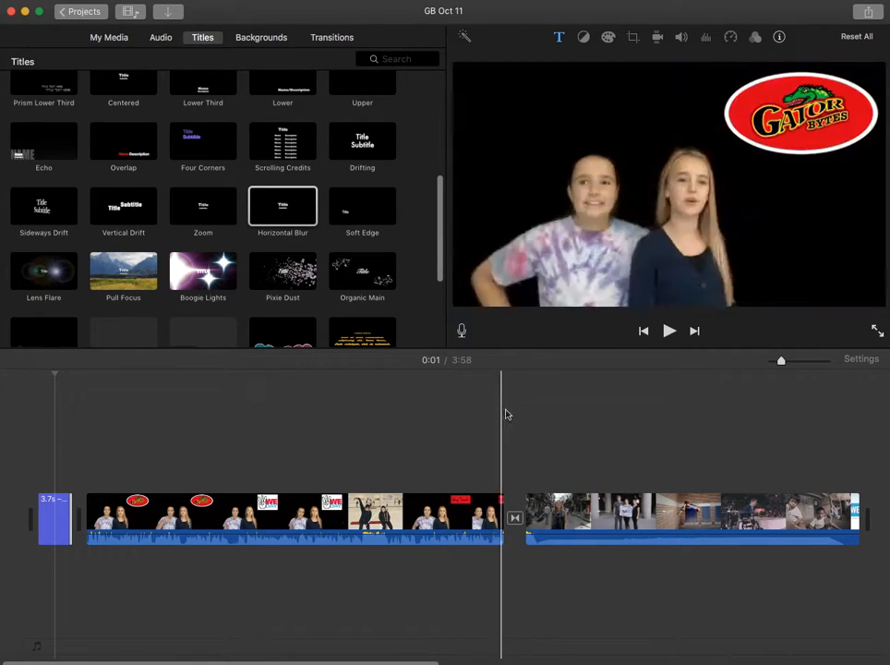
Place a Gradient - White title over the start of the second video clip.
drag(444, 234, 450, 123)
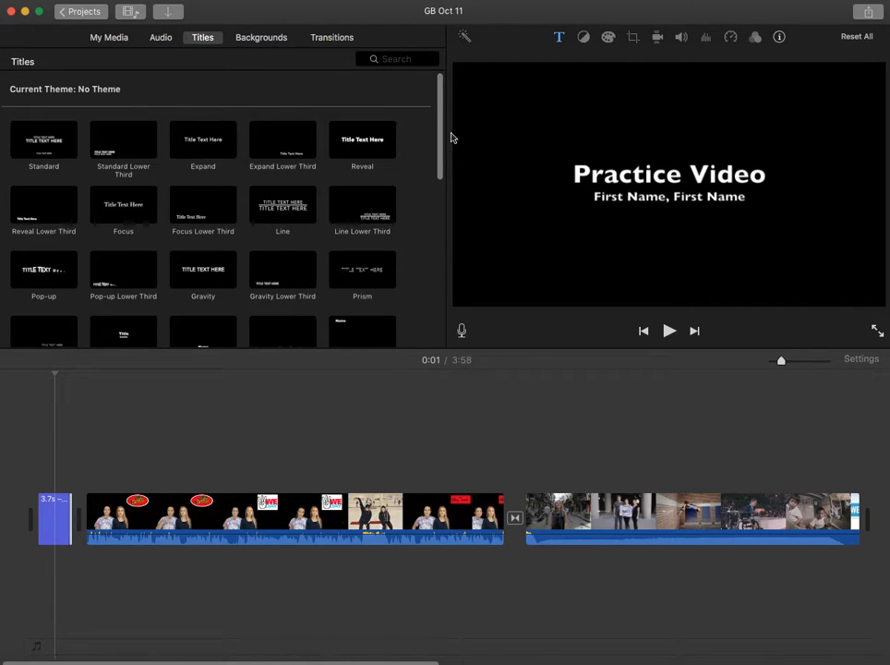
drag(443, 167, 426, 325)
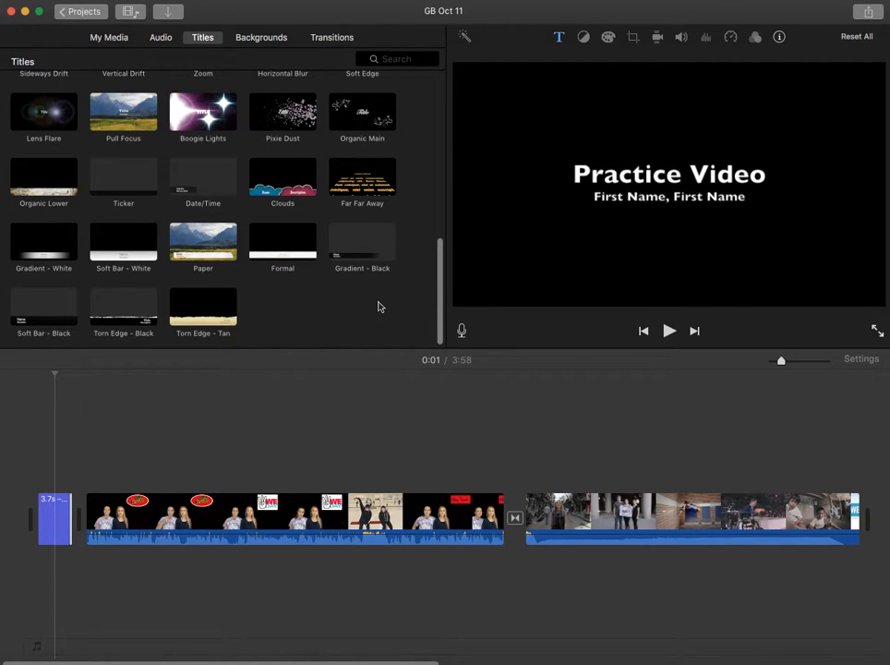
drag(53, 251, 527, 460)
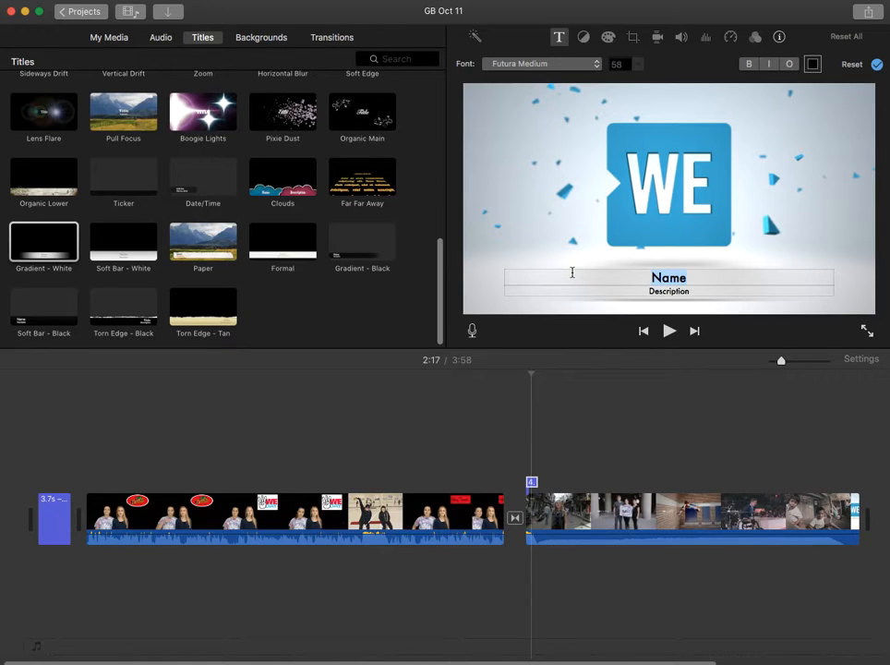
Set the overlay title's name line to "Mid Shot", remove its description text and apply the edits.
text(M)
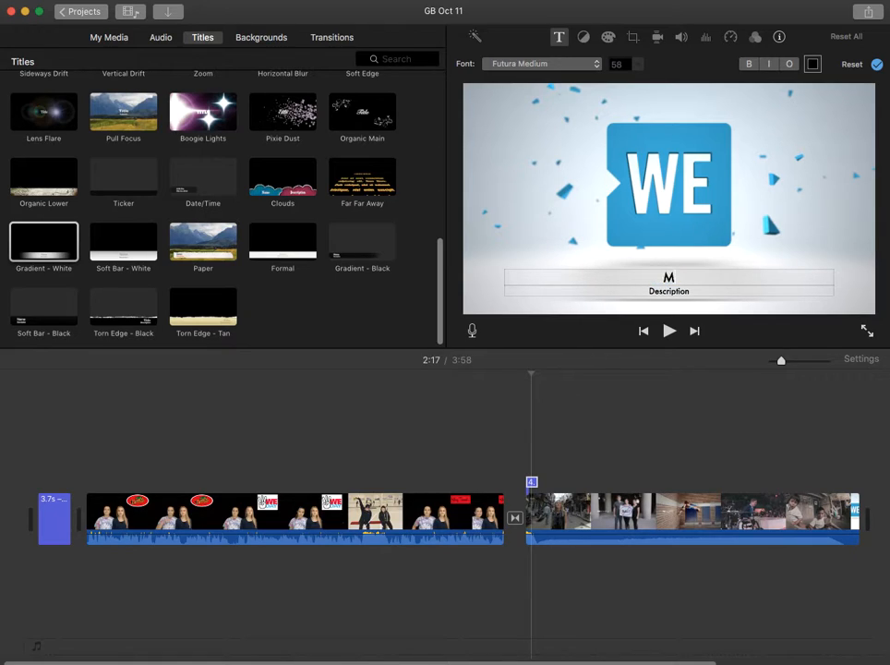
text(id Shot)
click(693, 291)
key(BackSpace)
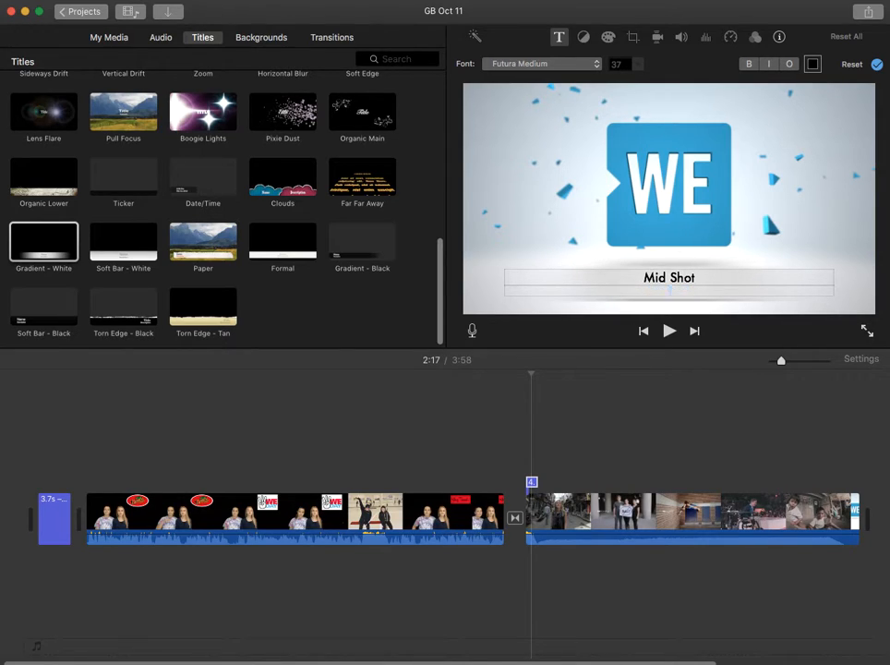
click(667, 273)
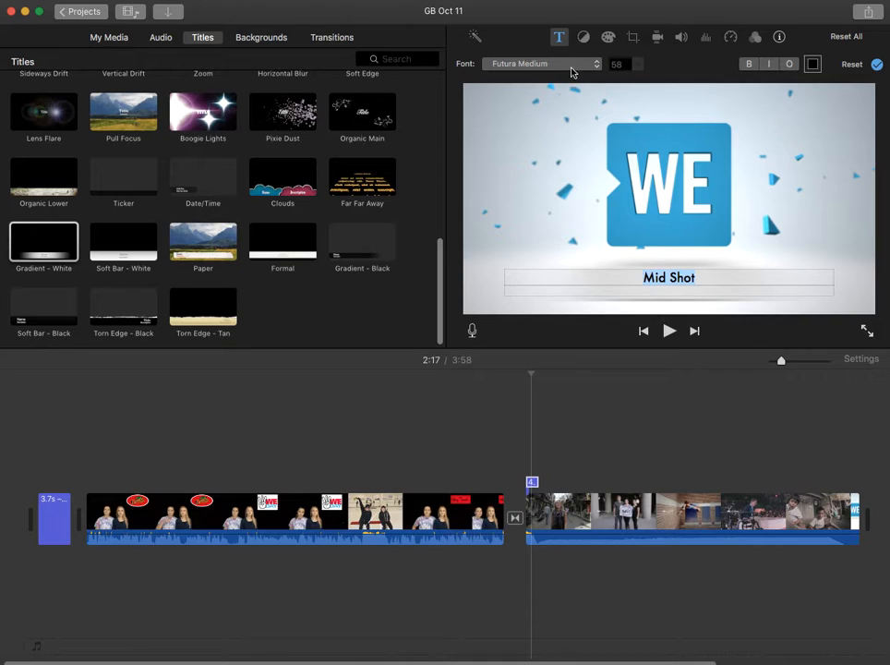
click(877, 64)
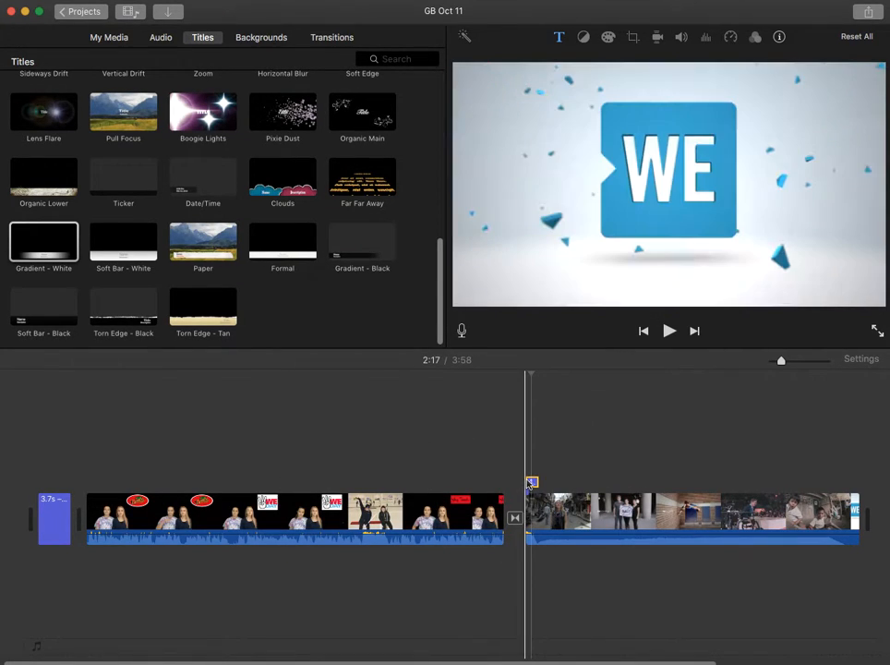
Try the Doorway transition between the two video clips and use Swap in its place.
click(334, 41)
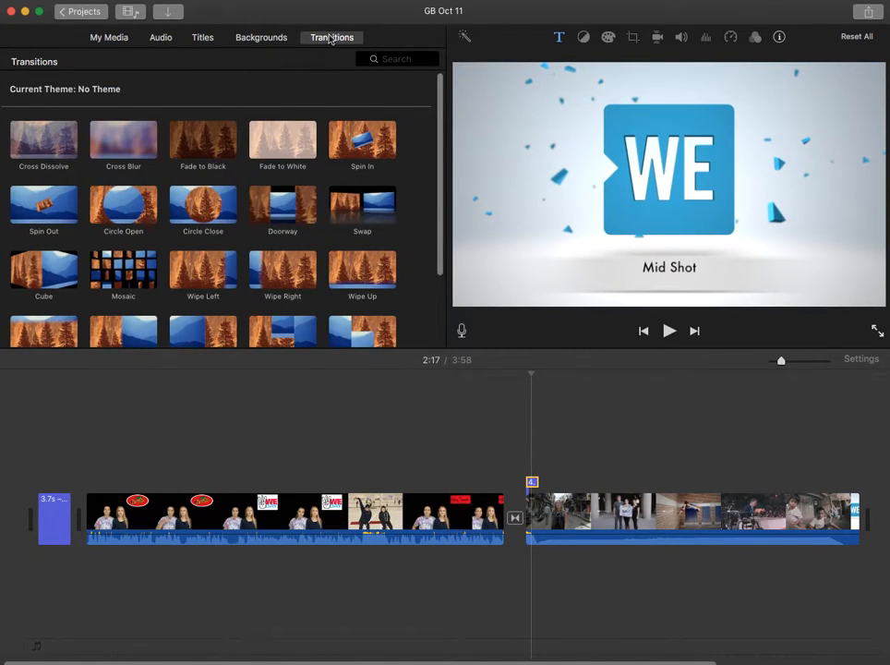
drag(292, 216, 515, 519)
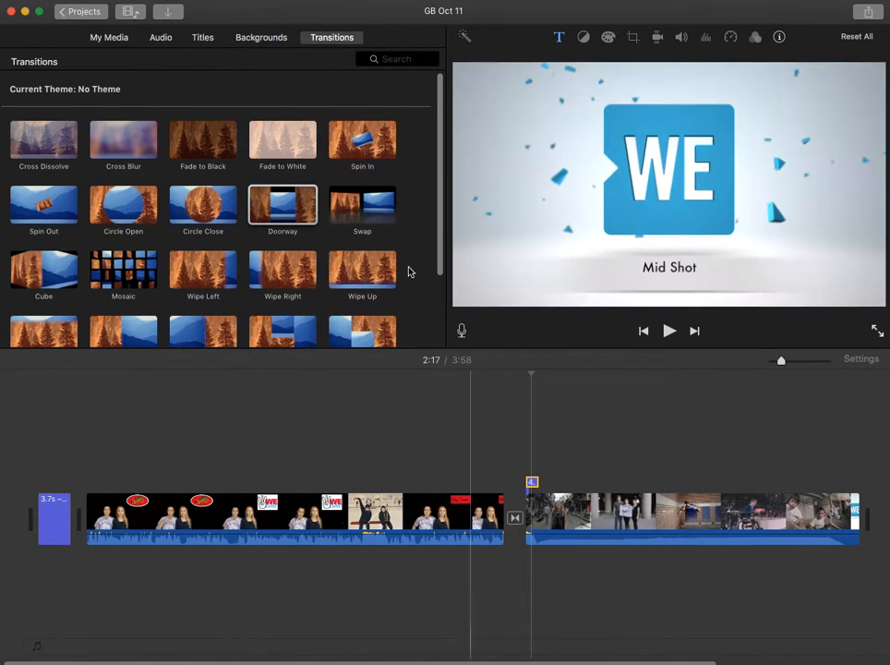
drag(370, 215, 514, 521)
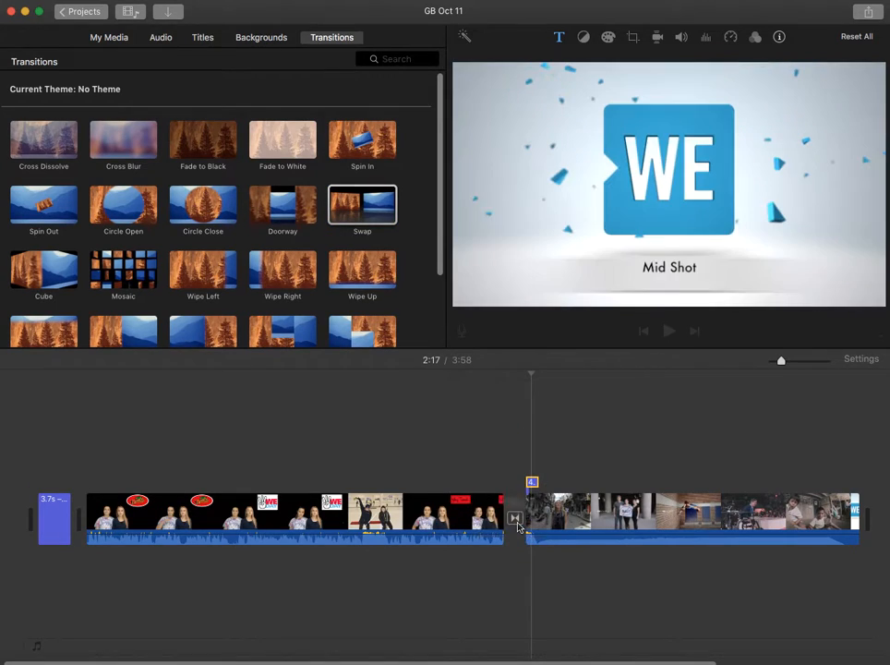